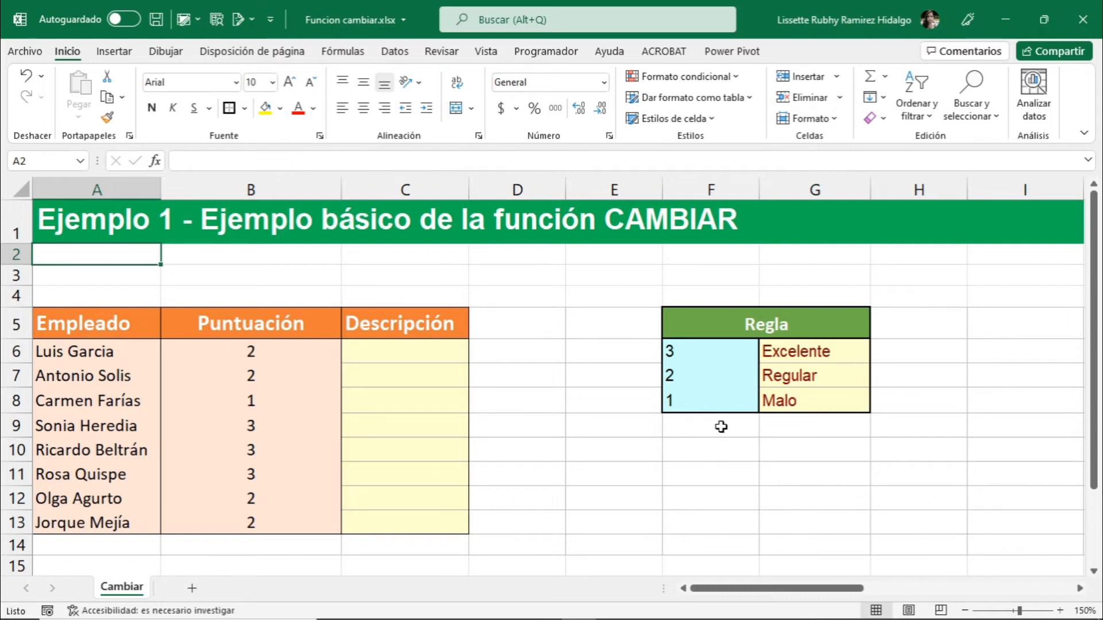
Step: Insert the CAMBIAR function from the Lógica category into cell C6, the first Descripción cell
left_click(792, 403)
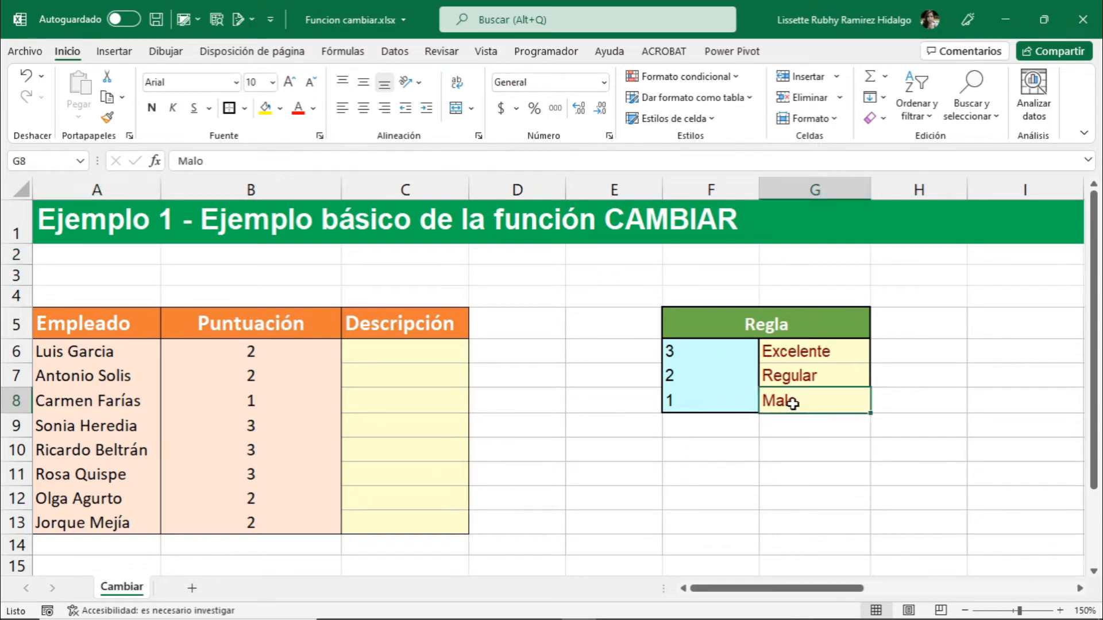
left_click(423, 351)
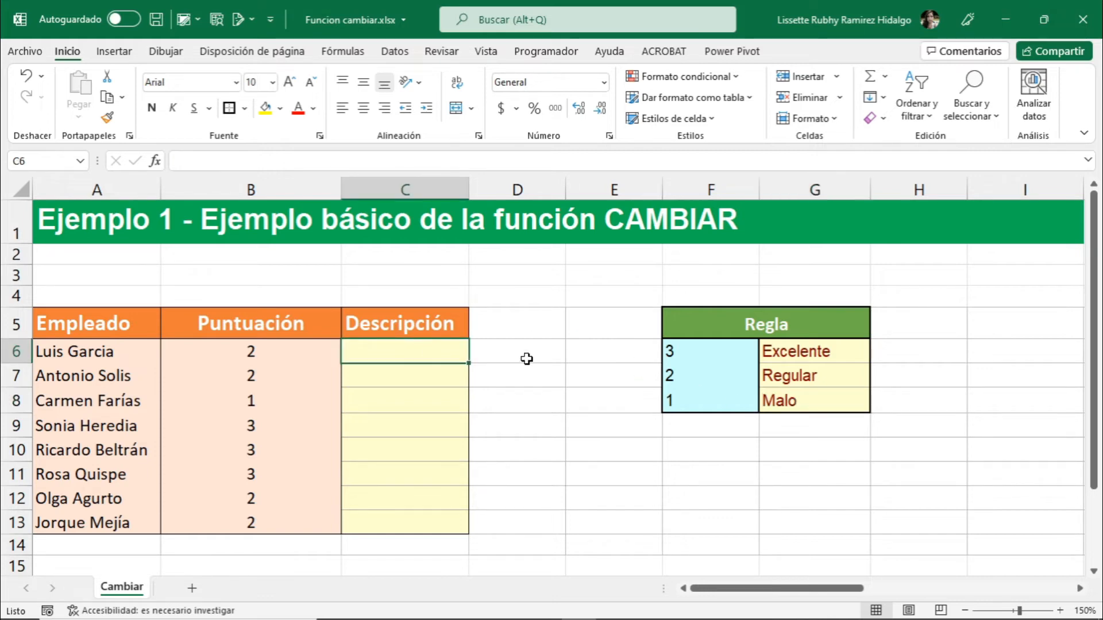
left_click(156, 161)
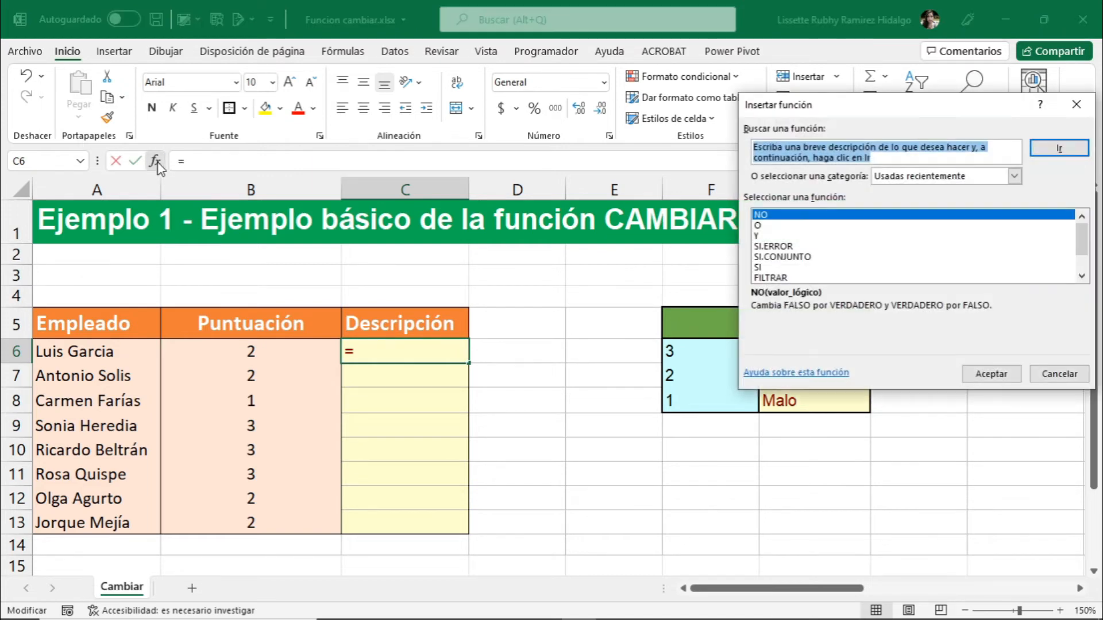
left_click(937, 177)
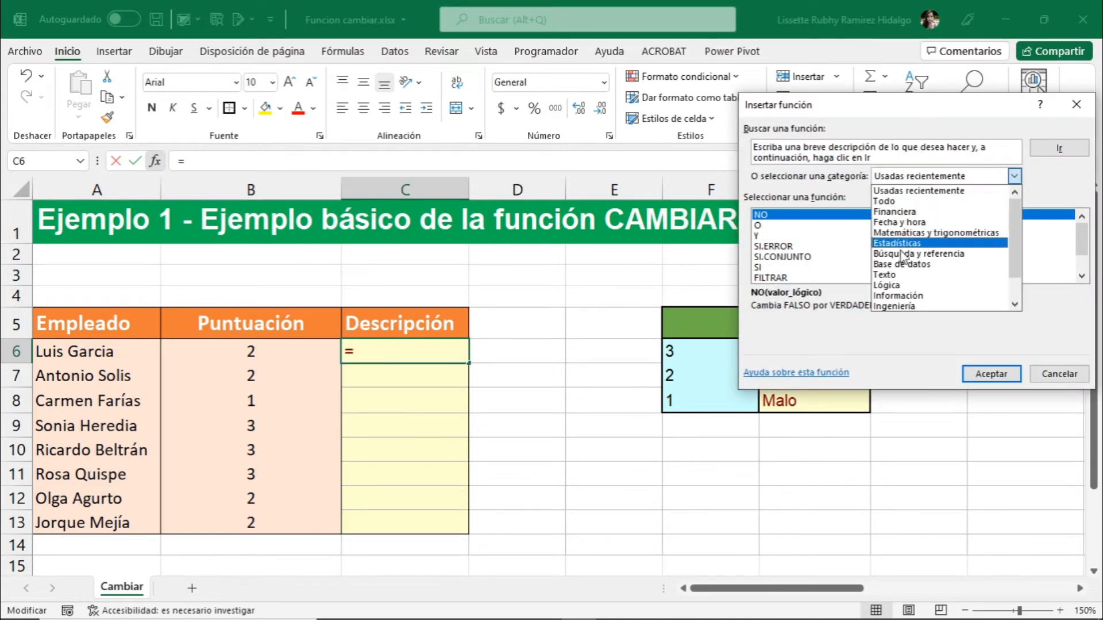
left_click(902, 284)
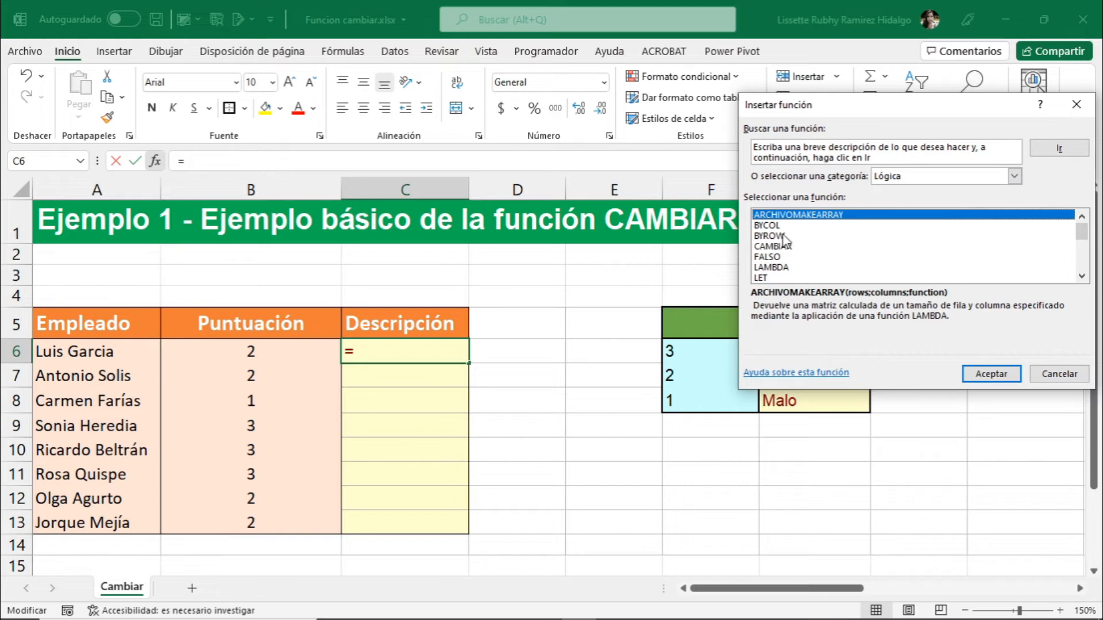
left_click(787, 248)
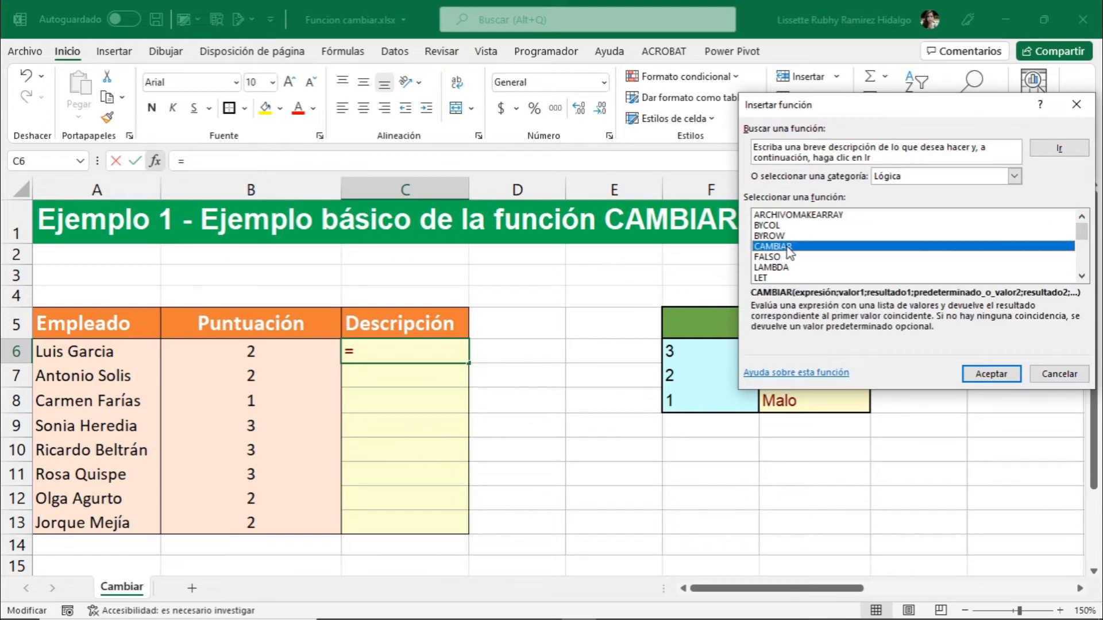
double_click(789, 248)
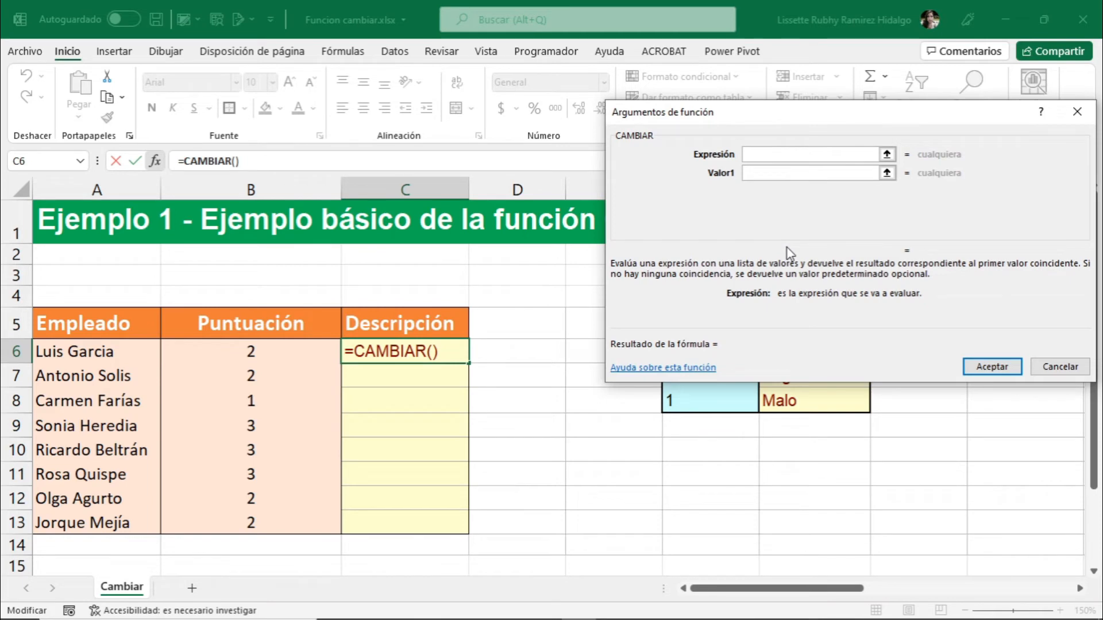
Step: Set CAMBIAR's Expresión to B6, with F6 as Valor1 and G6 as Resultado1
left_click(781, 156)
left_click(299, 353)
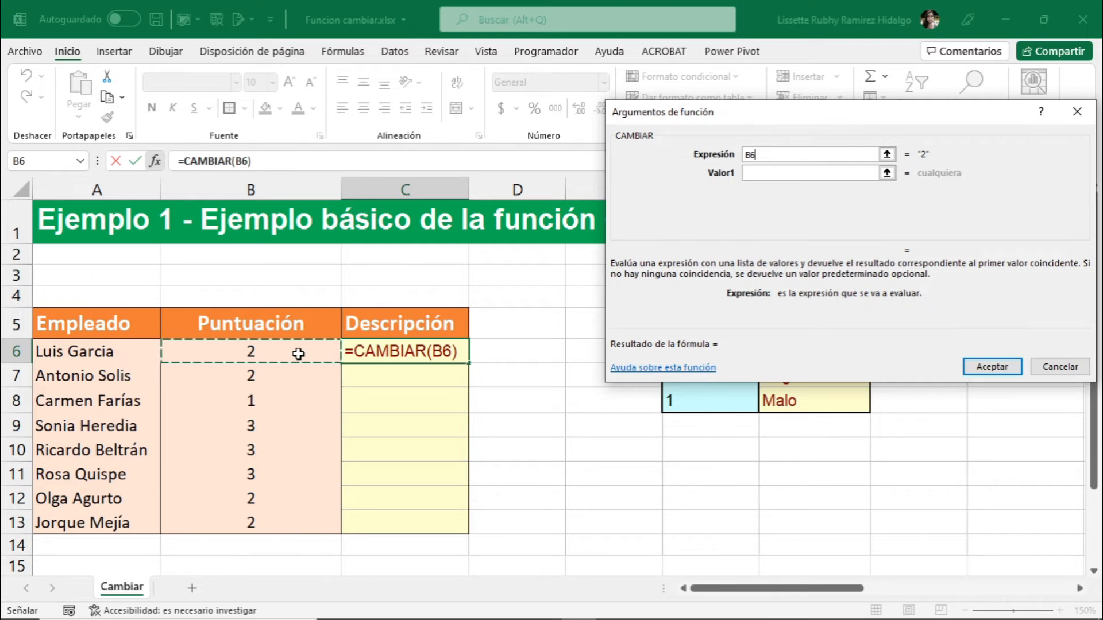
left_click(783, 173)
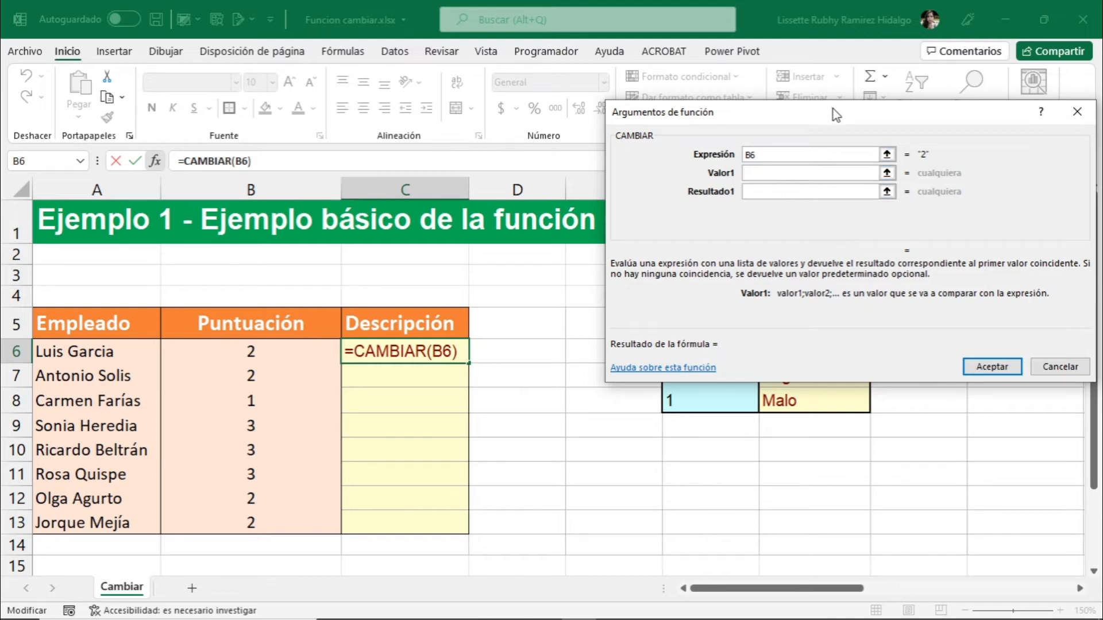
left_click_drag(833, 109, 802, 436)
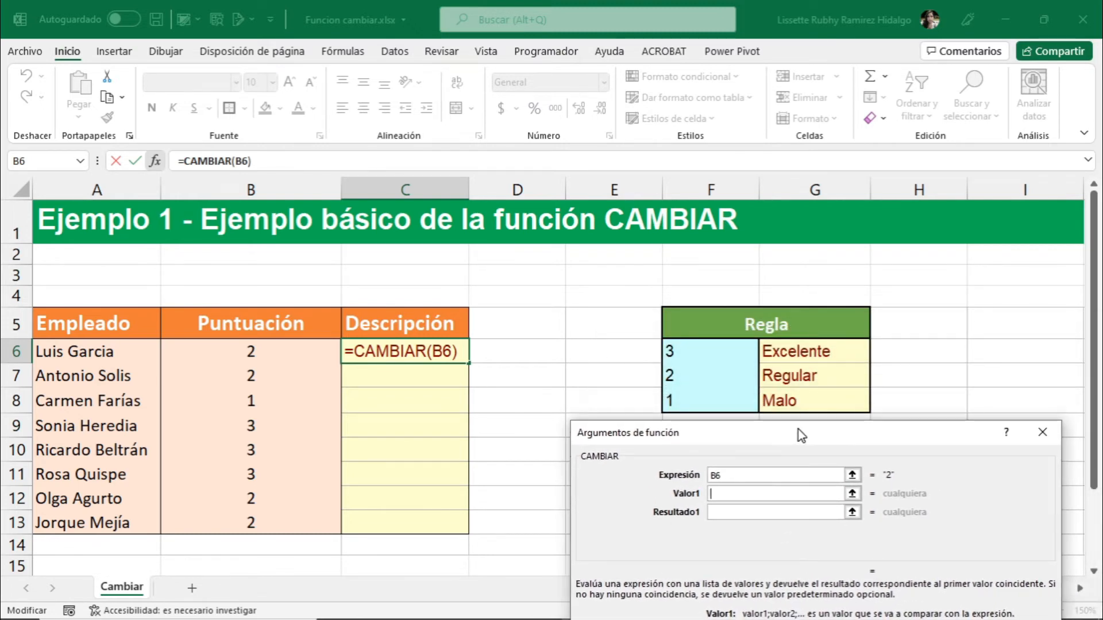
left_click(694, 354)
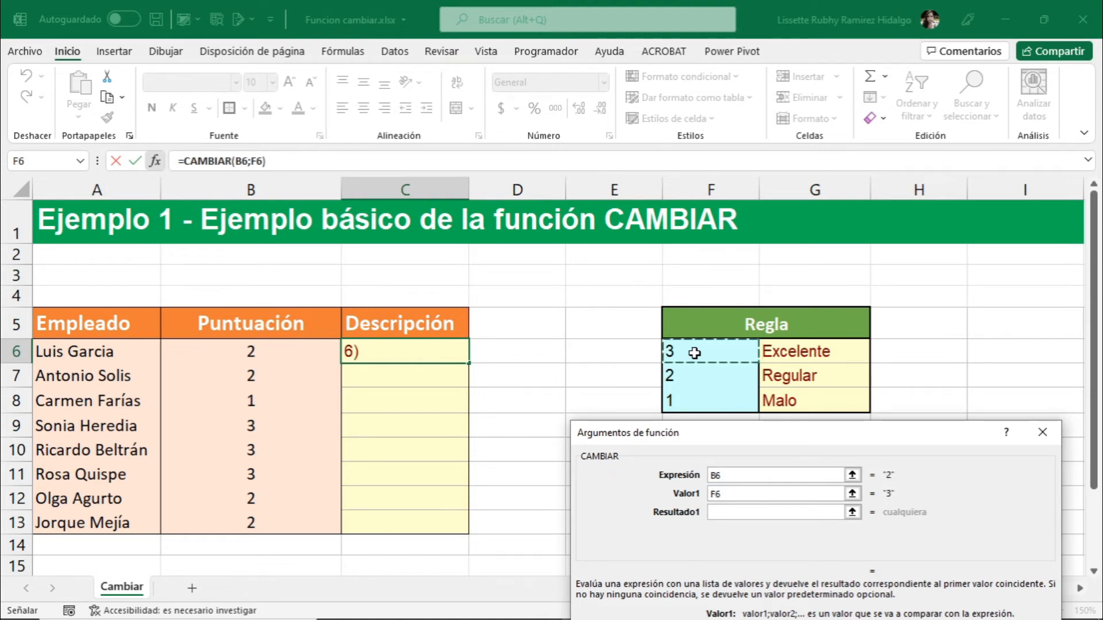
left_click(725, 514)
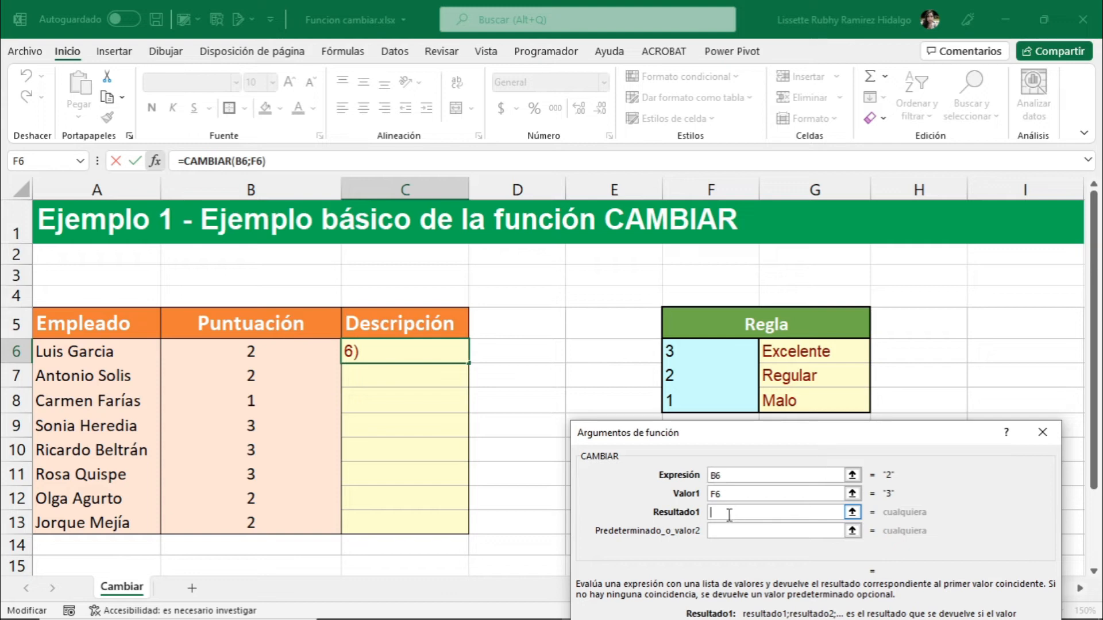
left_click(796, 356)
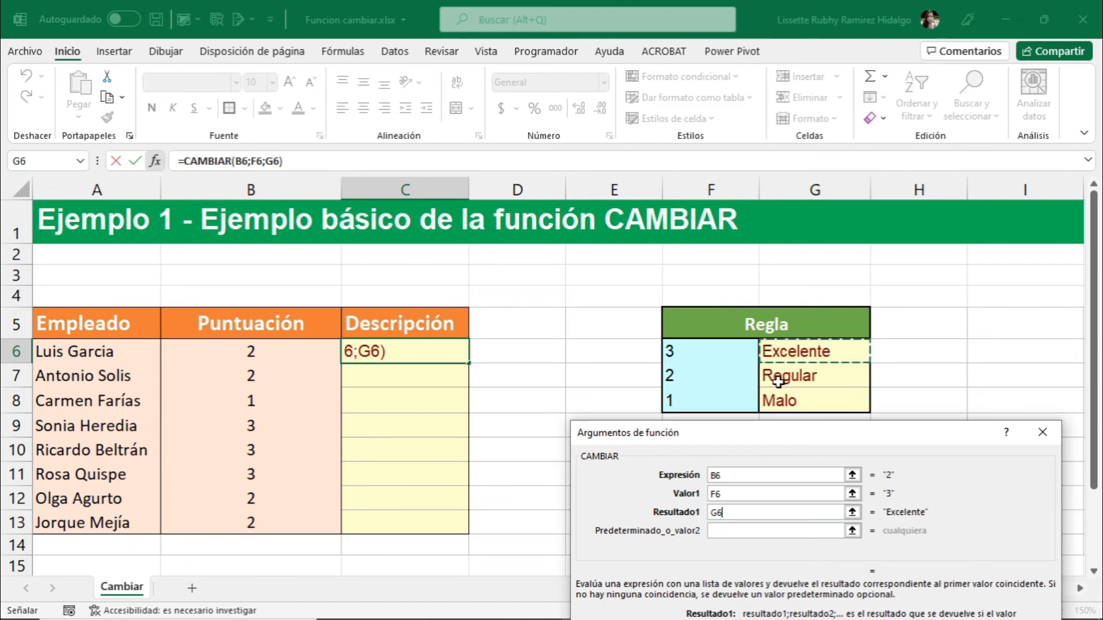
Step: Add the second rule pair to CAMBIAR, with F7 as the second value and G7 as Resultado2
left_click(728, 530)
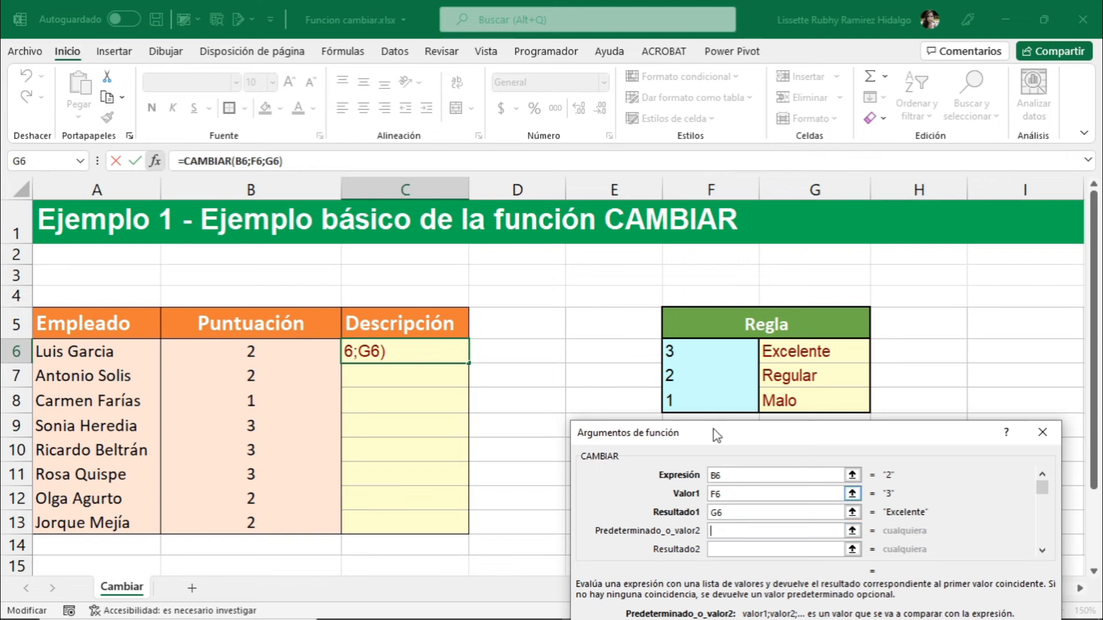
left_click(702, 378)
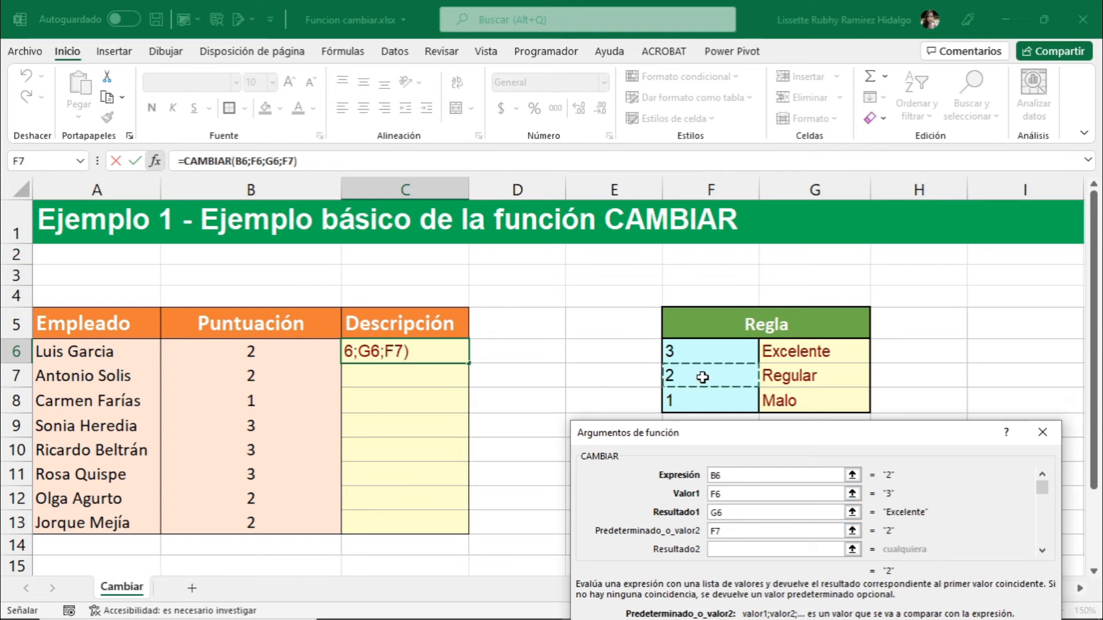
left_click(720, 550)
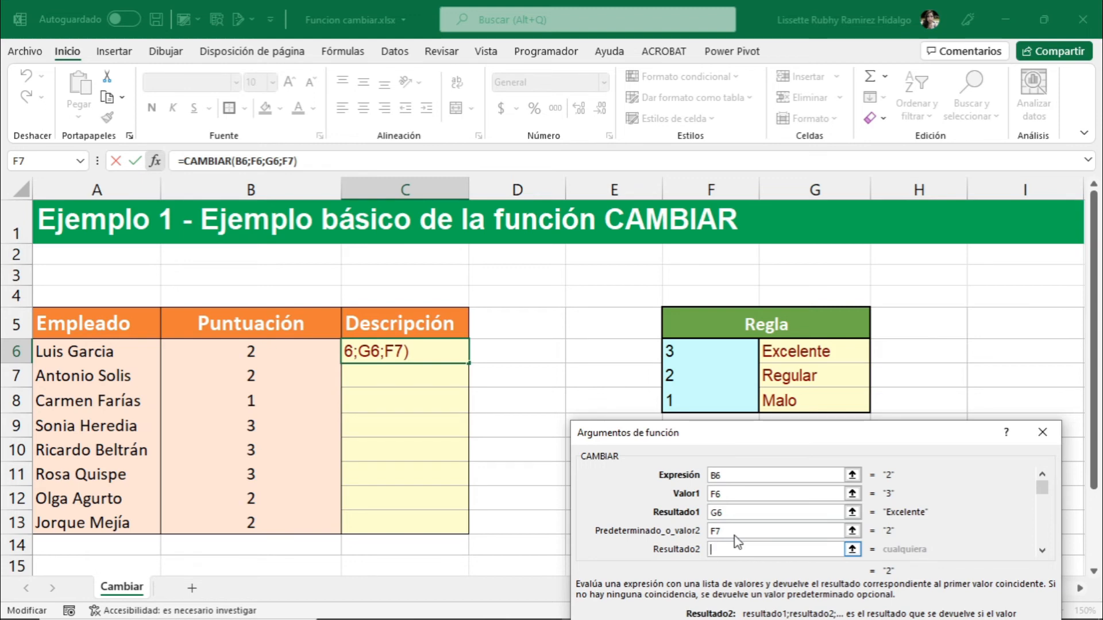
left_click(797, 378)
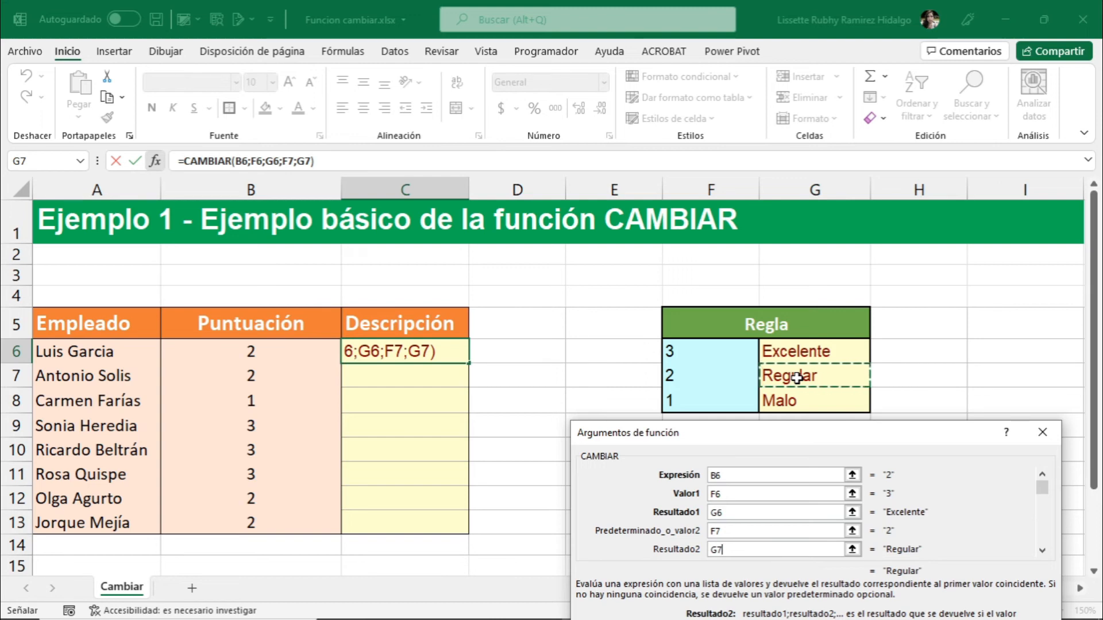
Step: Add F8 as the third value and G8 as Resultado3, and accept the CAMBIAR function arguments
scroll(794, 519, "down", 1)
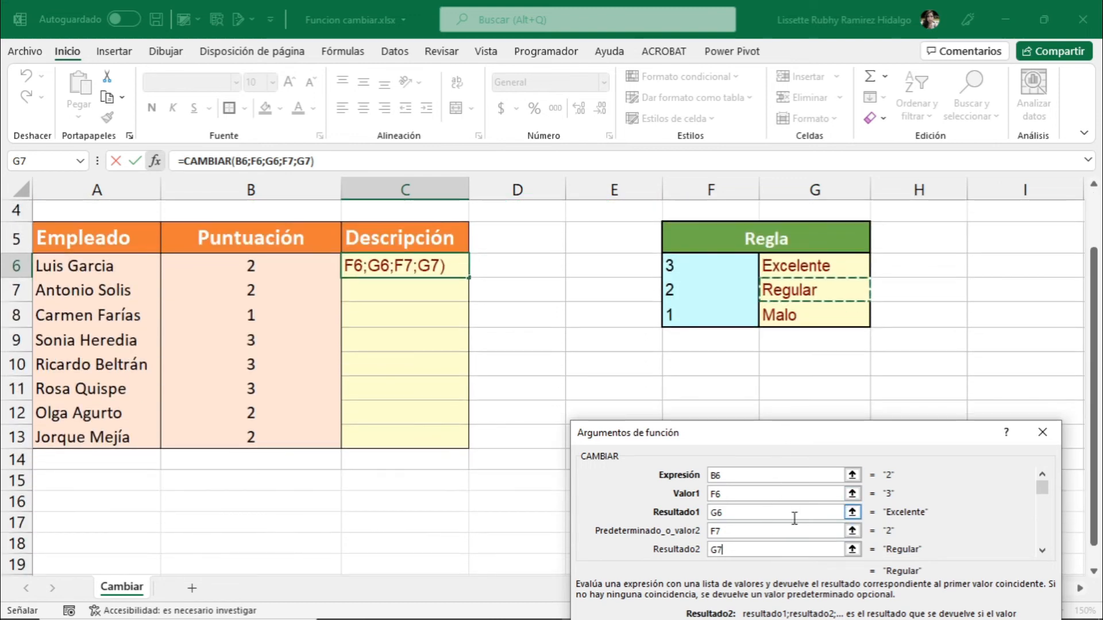
left_click(1043, 550)
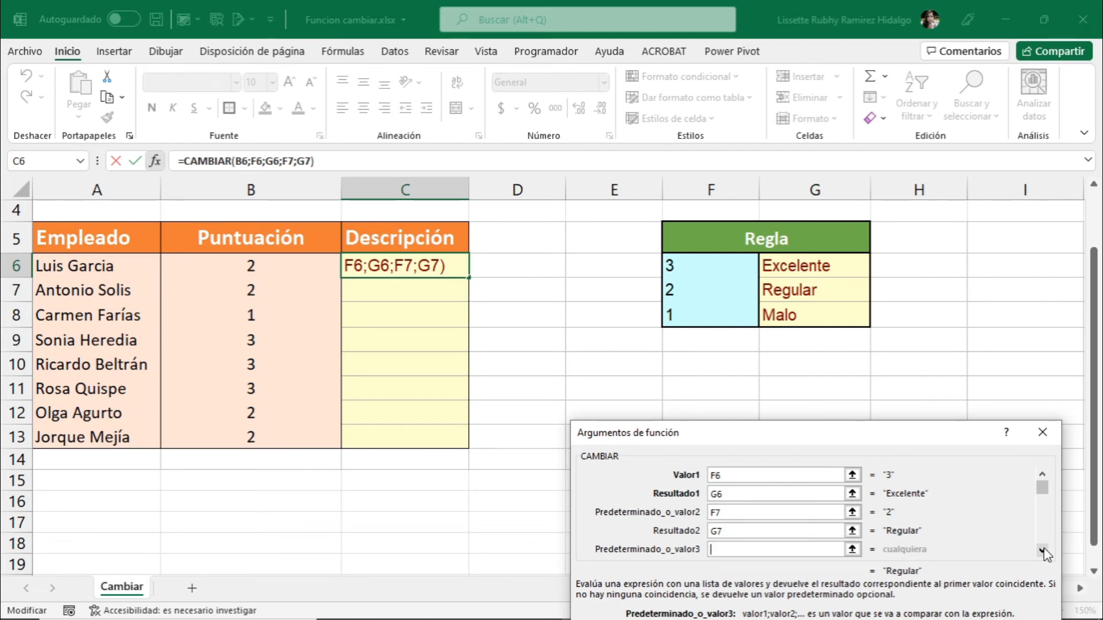
left_click(1043, 550)
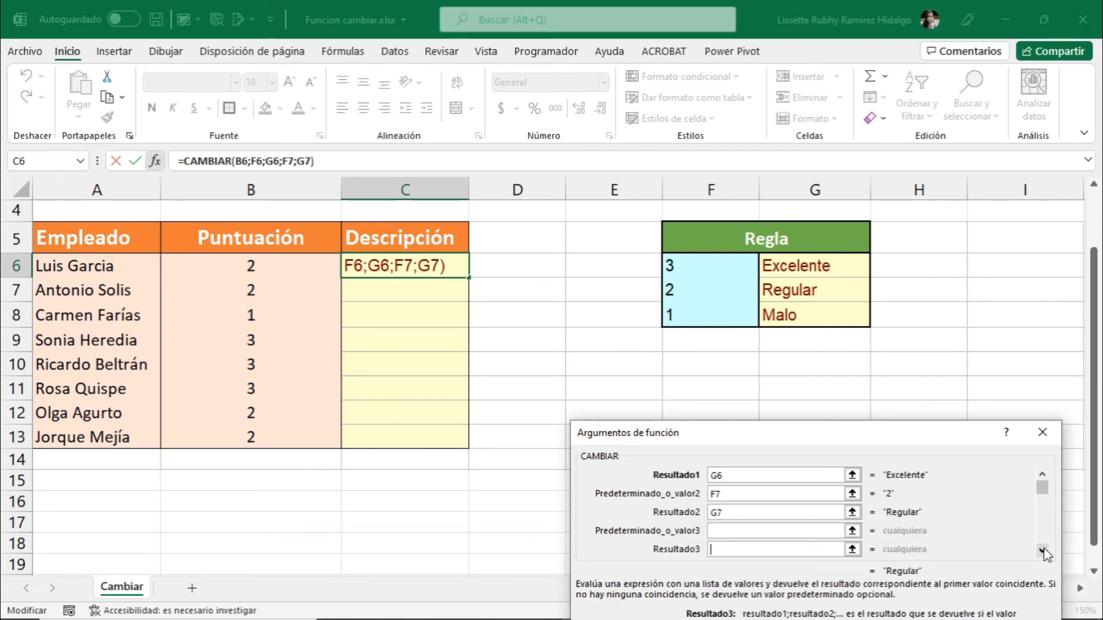
left_click(727, 530)
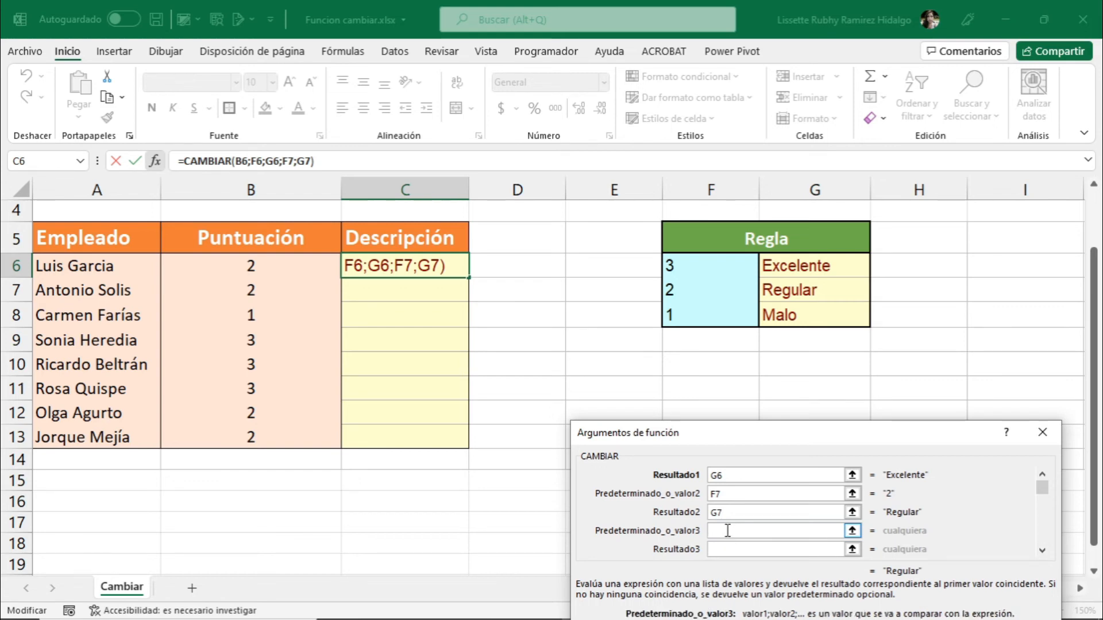
left_click(682, 320)
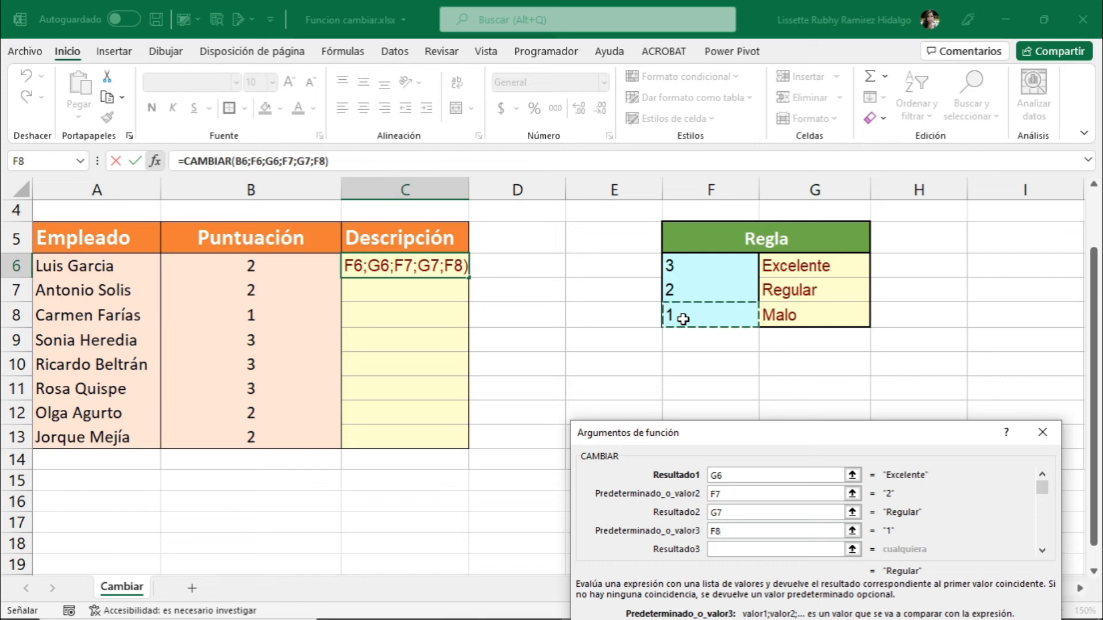
left_click(732, 549)
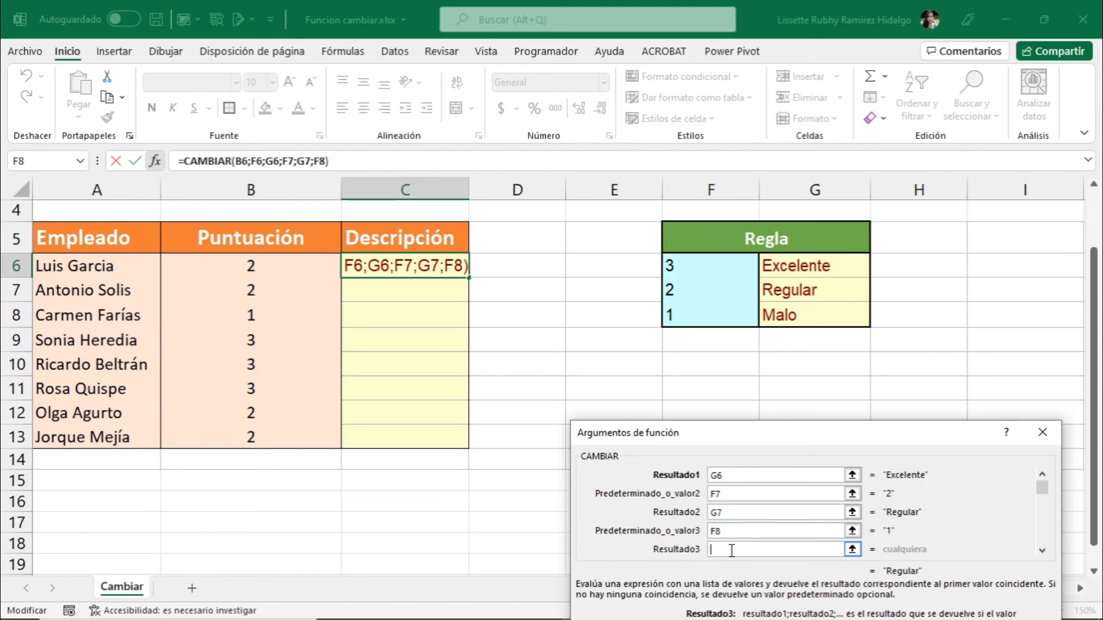
left_click(811, 317)
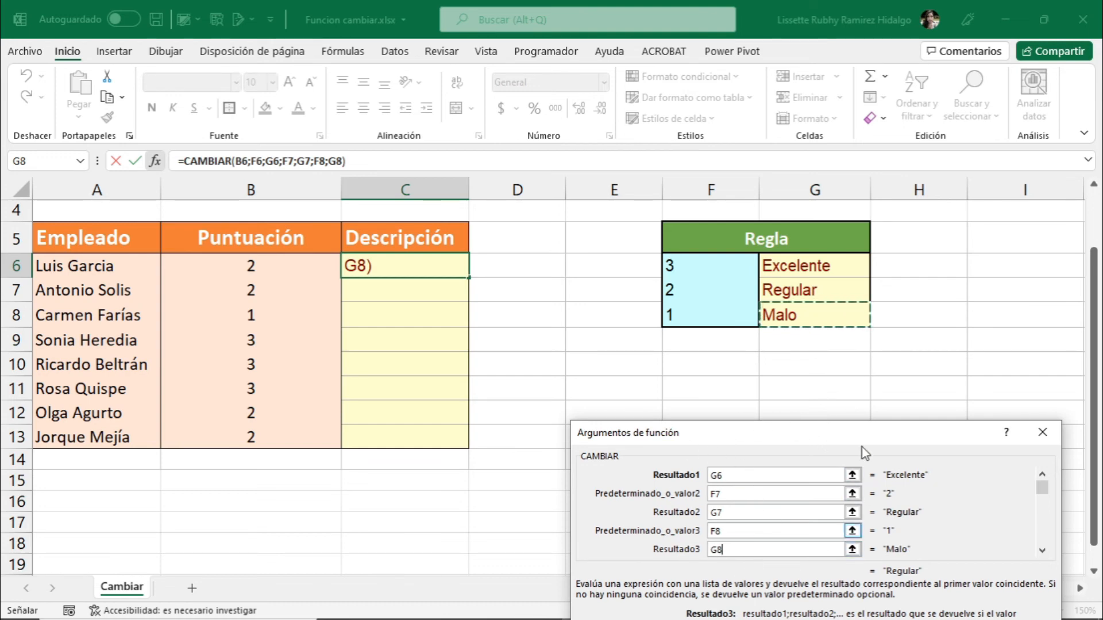
left_click_drag(860, 435, 841, 334)
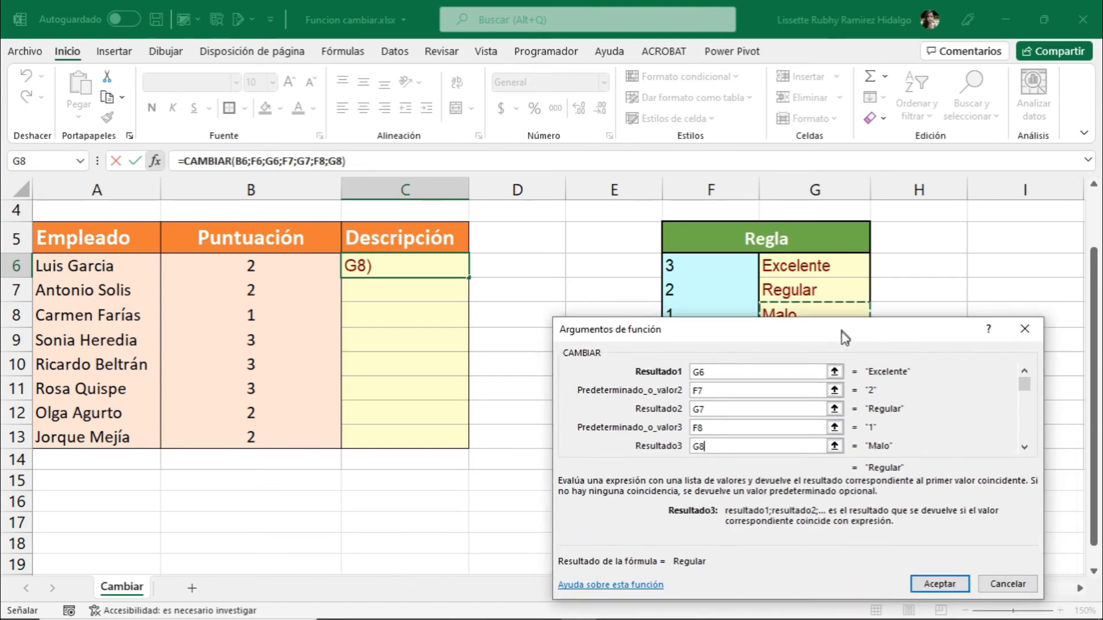
left_click(940, 587)
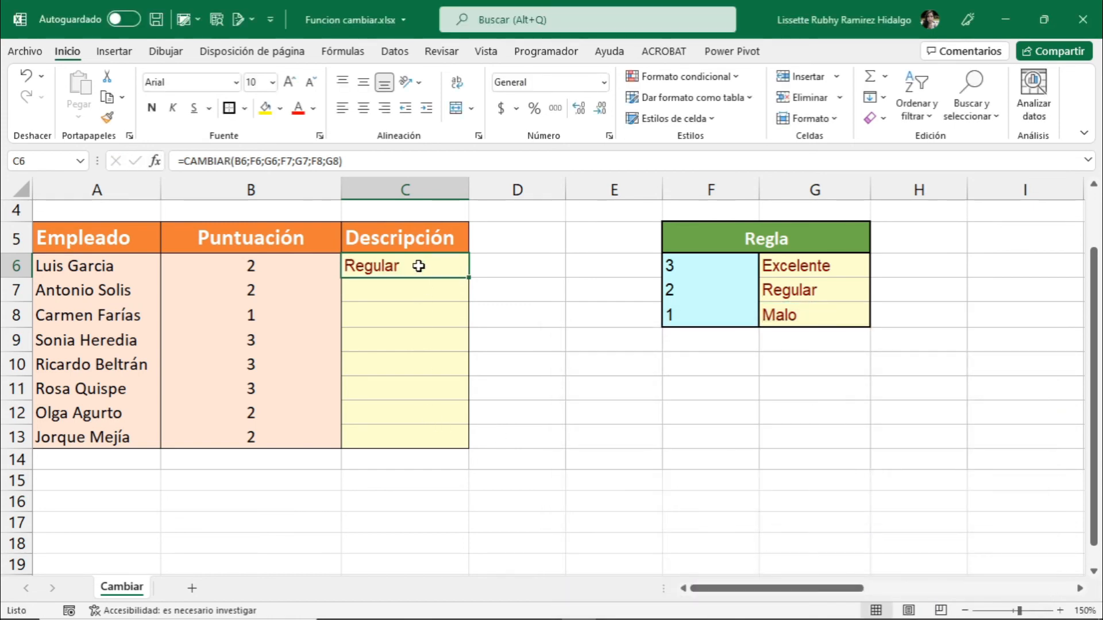
Step: Make the F6:G8 rule references in C6's CAMBIAR formula absolute and fill the formula down through C13
left_click(306, 270)
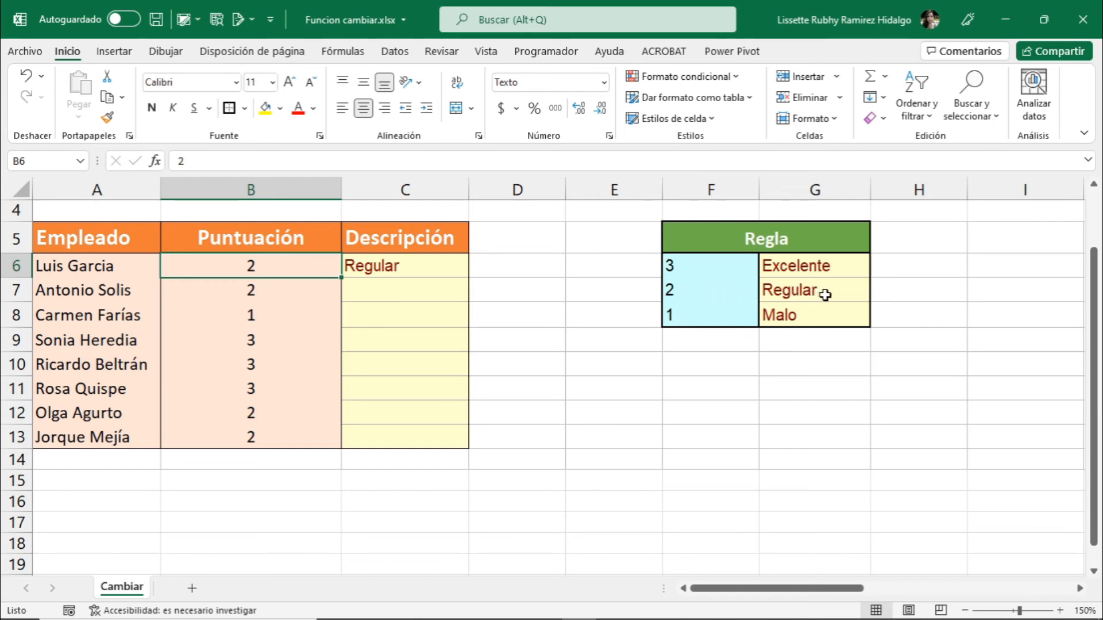
left_click(410, 268)
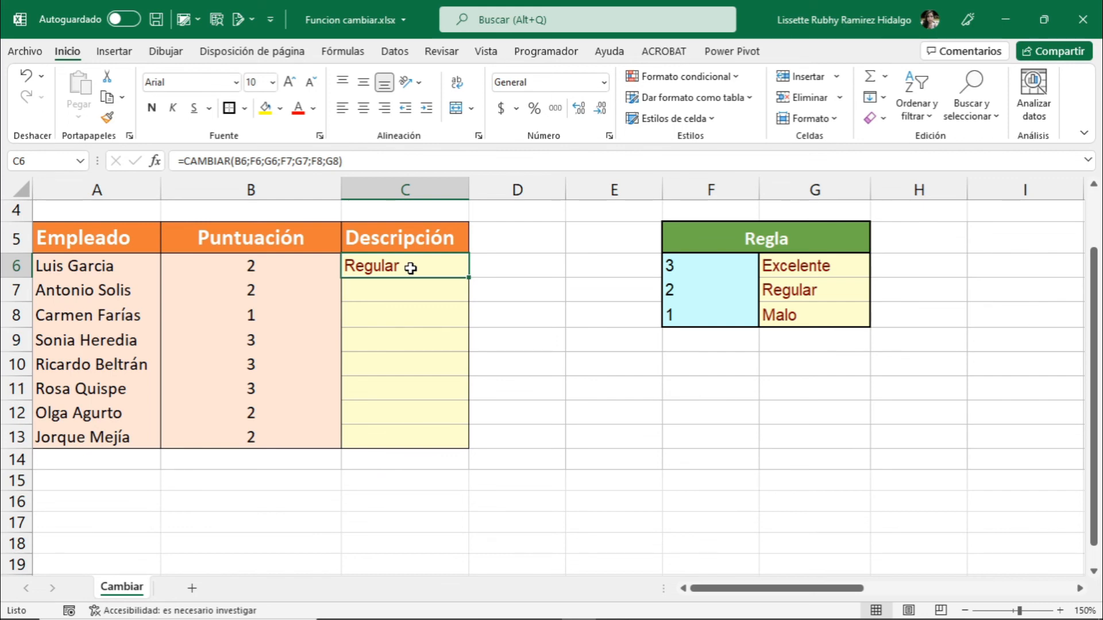
left_click(252, 161)
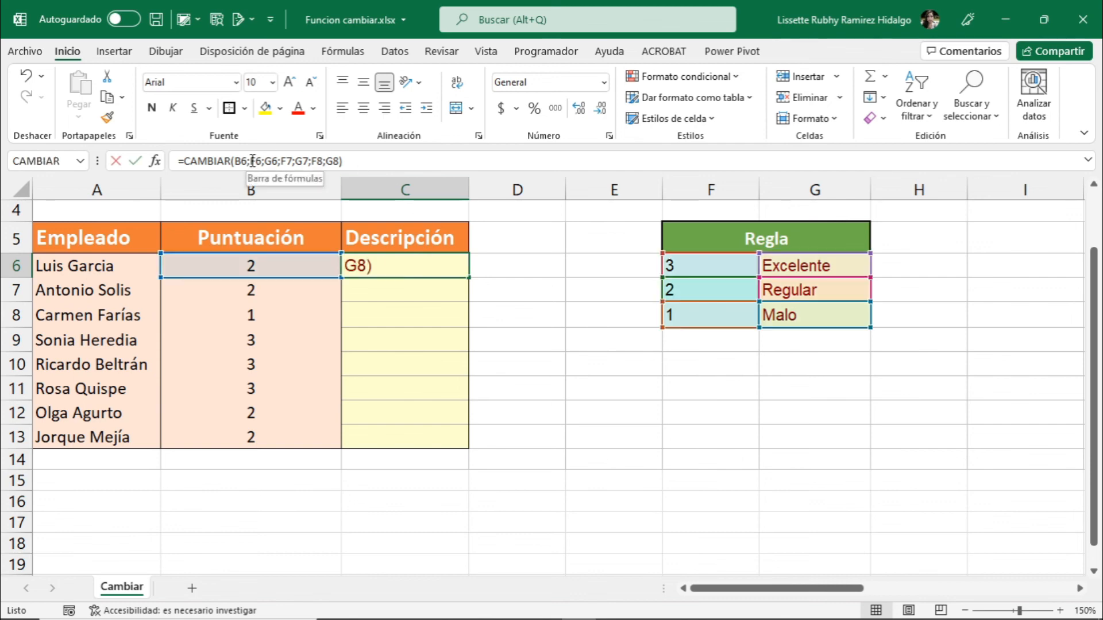
left_click_drag(250, 161, 262, 161)
left_click_drag(259, 160, 338, 159)
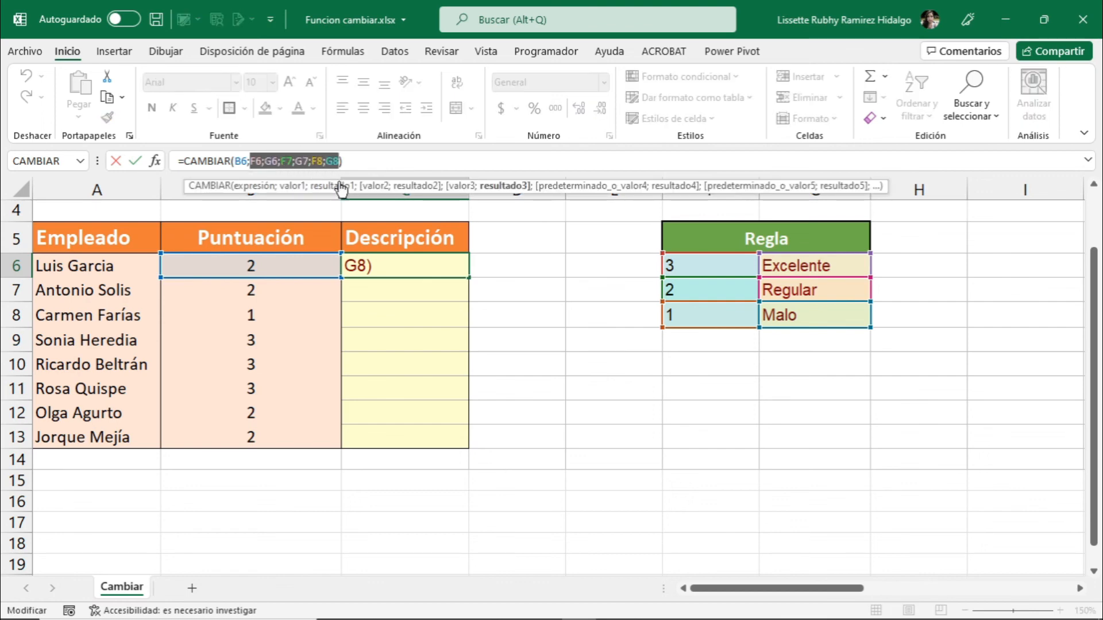
key("F4")
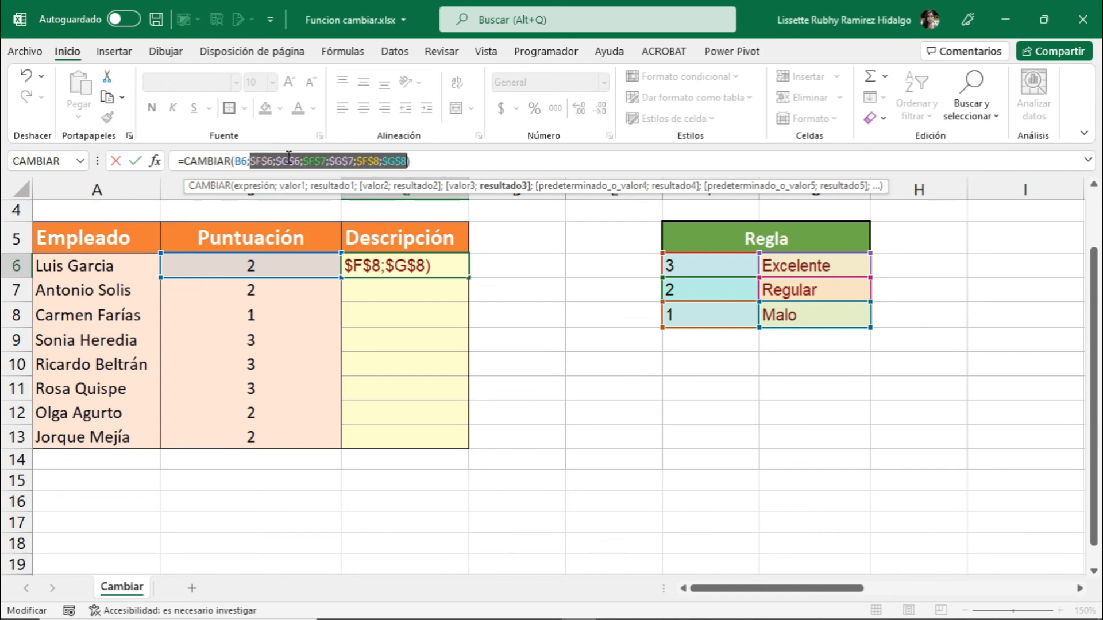
left_click(421, 157)
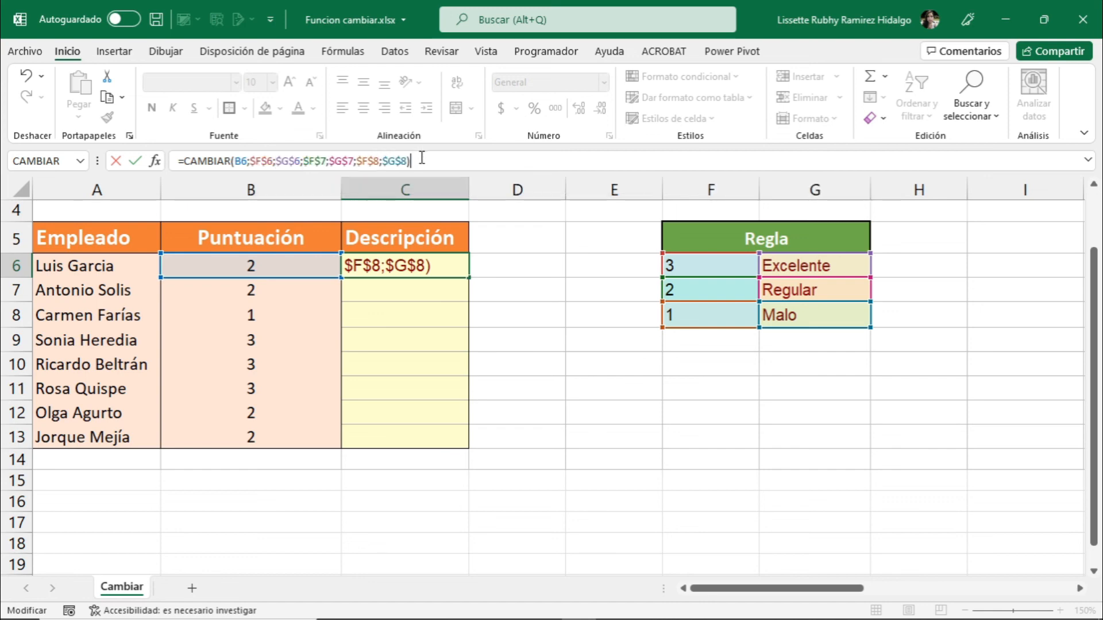
key("Return")
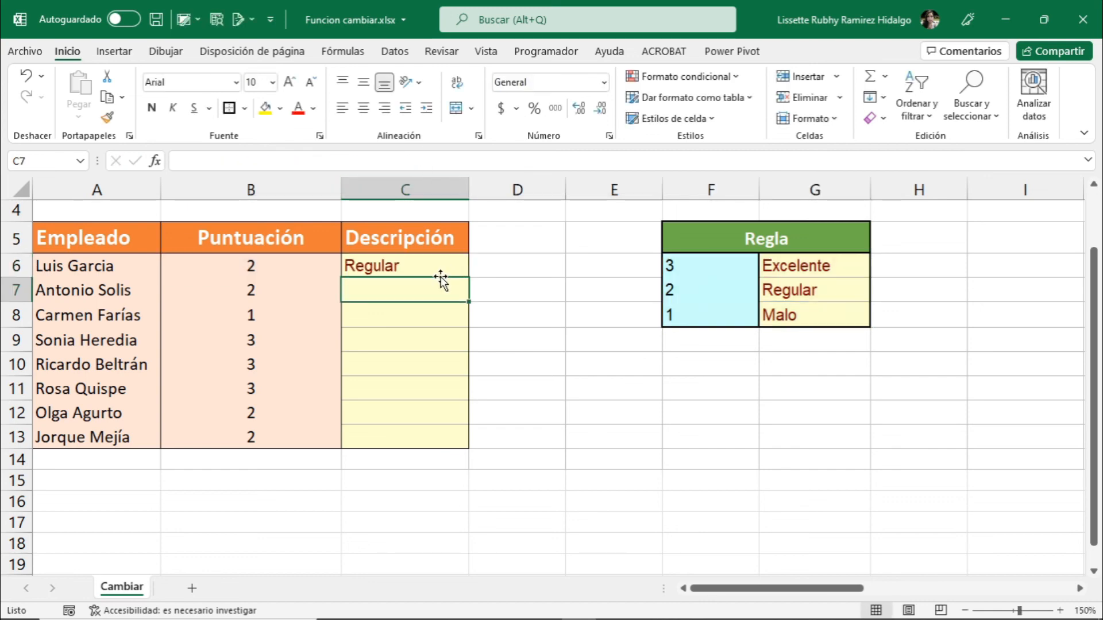
left_click(440, 271)
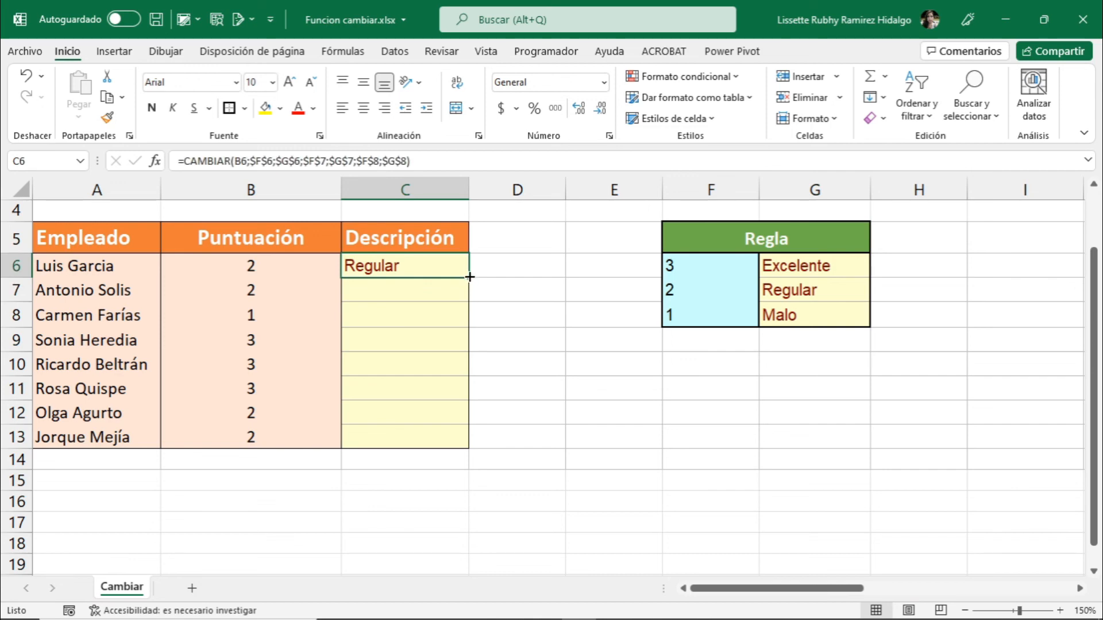
left_click_drag(470, 277, 467, 445)
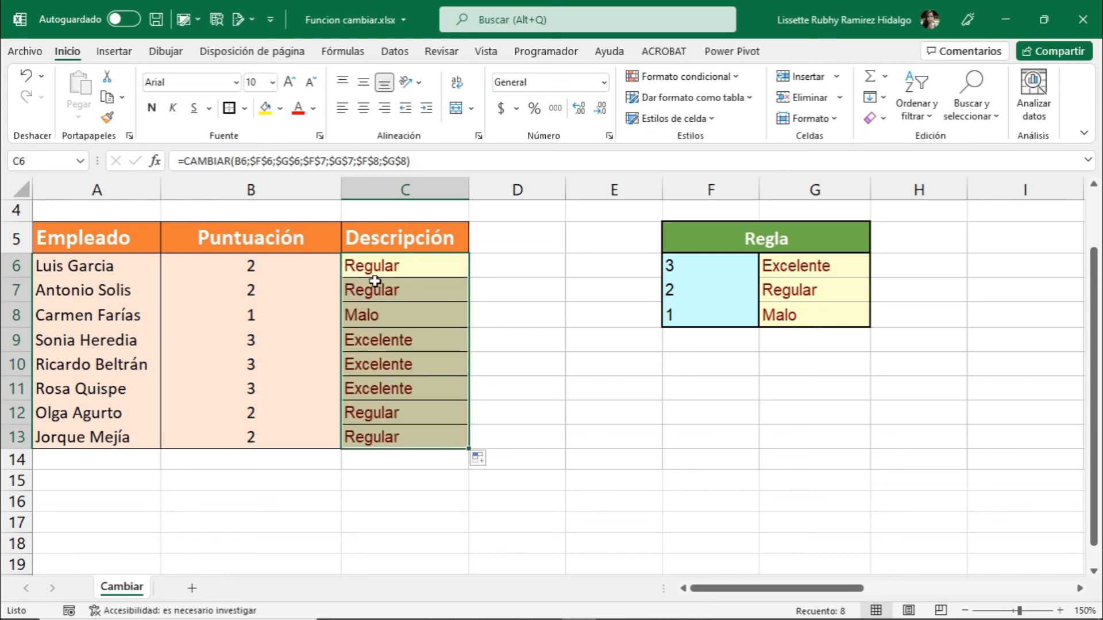
Step: Check the filled Descripción results in rows 7 to 10 against each employee's Puntuación
left_click(353, 291)
left_click(360, 316)
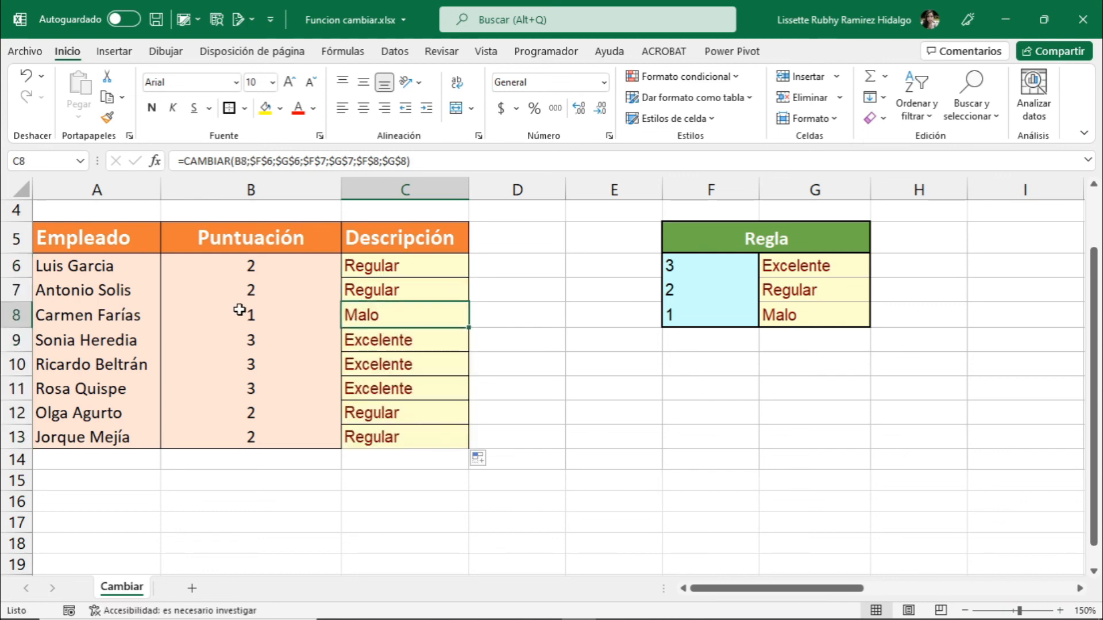
left_click(288, 316)
left_click(260, 342)
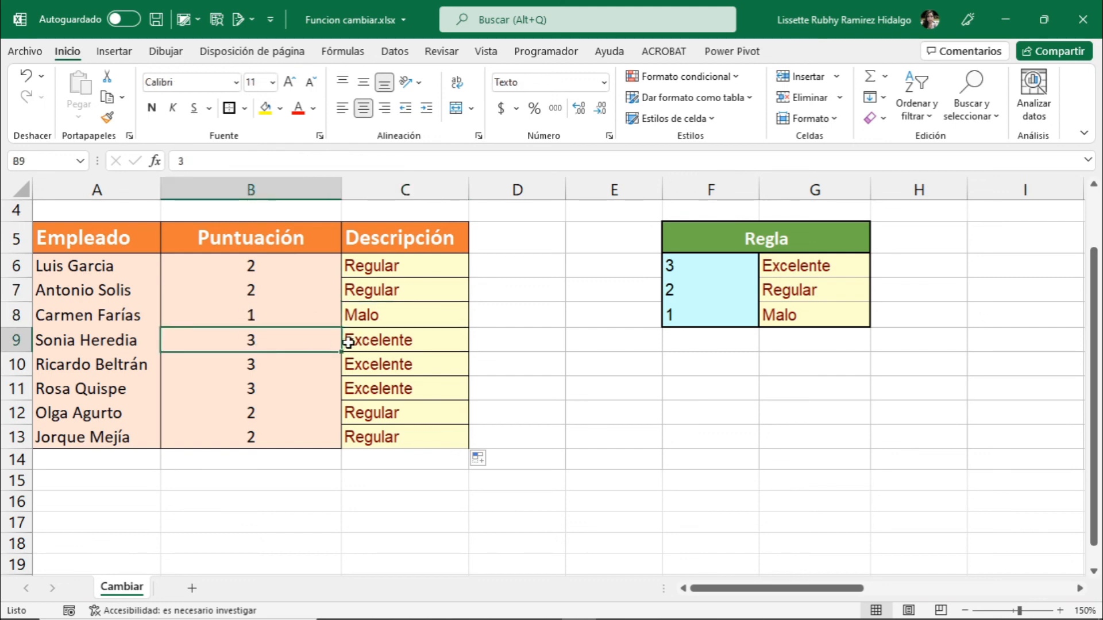
left_click(348, 343)
left_click(259, 359)
left_click(368, 365)
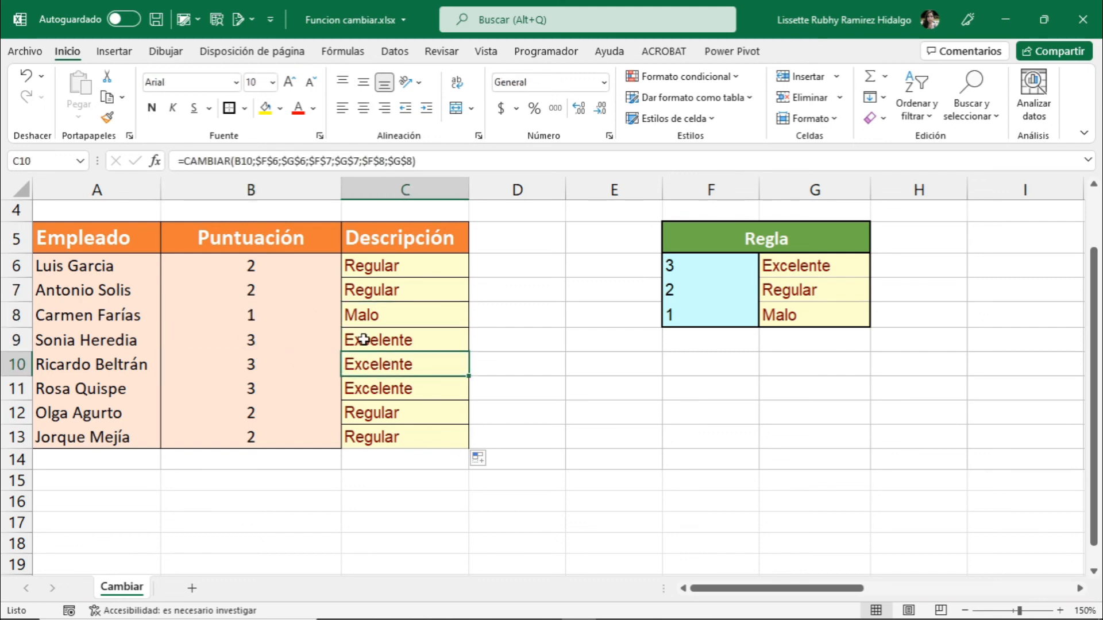
left_click(271, 320)
left_click(365, 313)
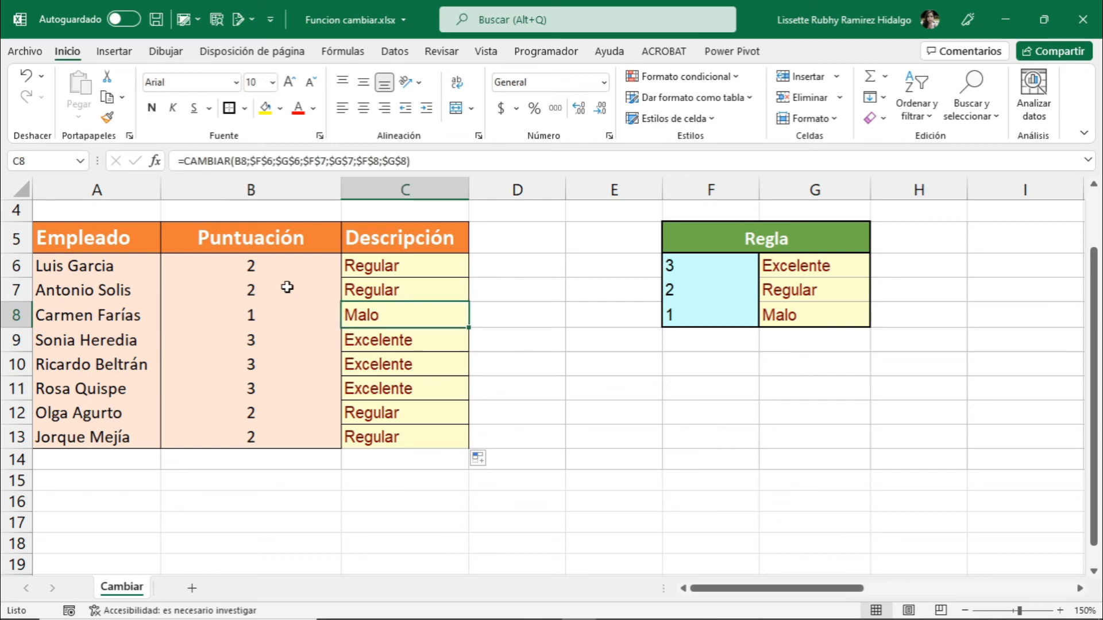
left_click(291, 289)
left_click(377, 286)
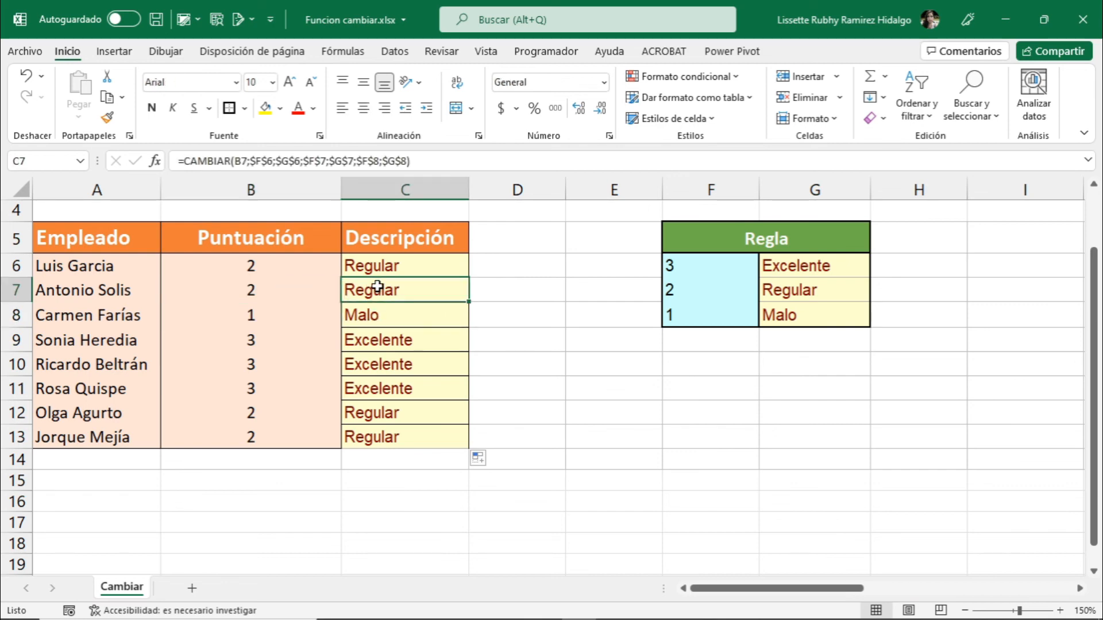